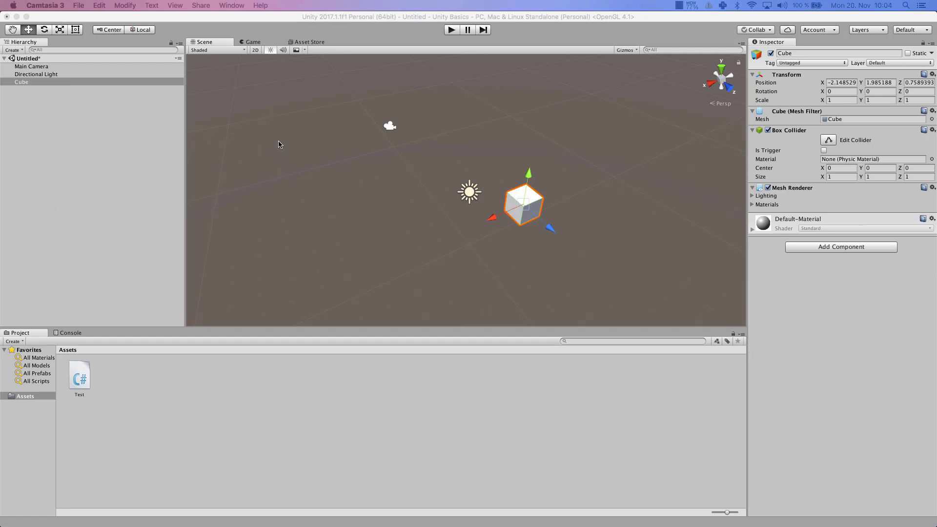
# Step: Open the Layout dropdown, currently on Default, at the toolbar's top right
pyautogui.click(924, 32)
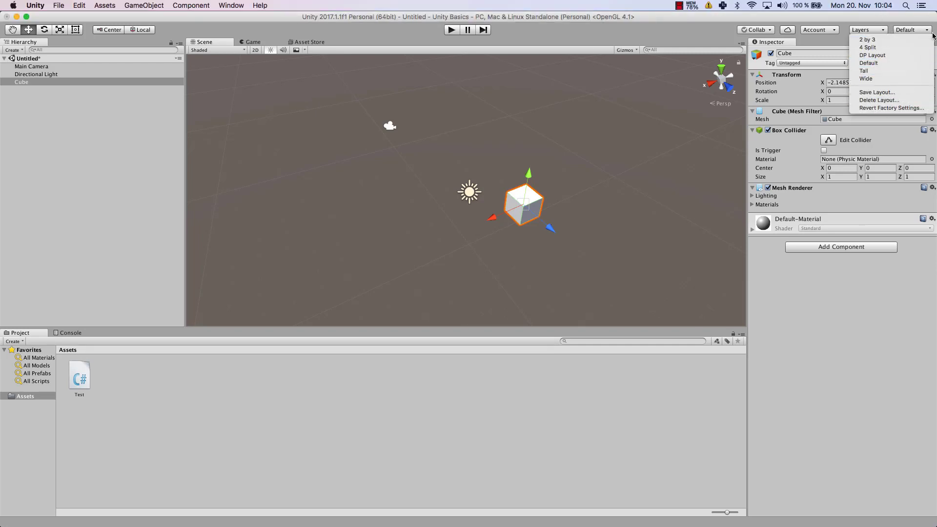
# Step: Switch the editor to the 2 by 3 layout, then back to Default
pyautogui.click(894, 33)
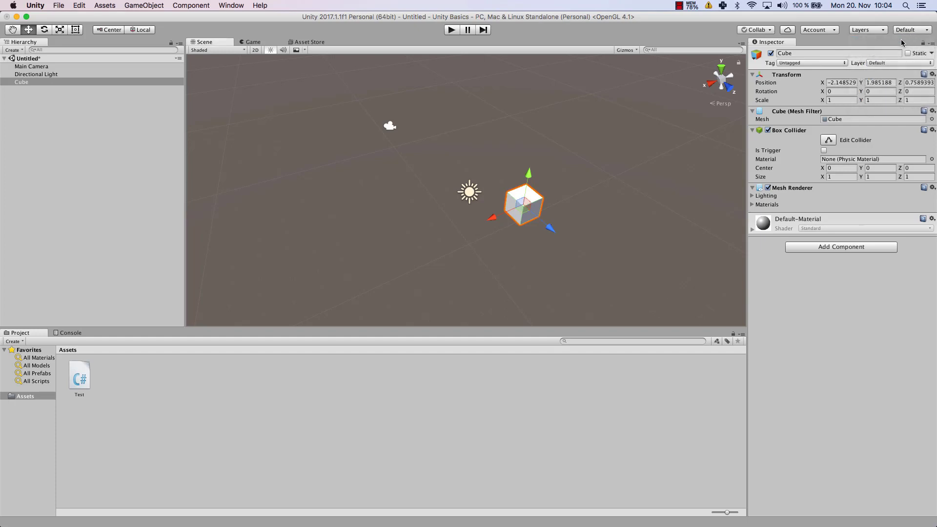
pyautogui.click(929, 34)
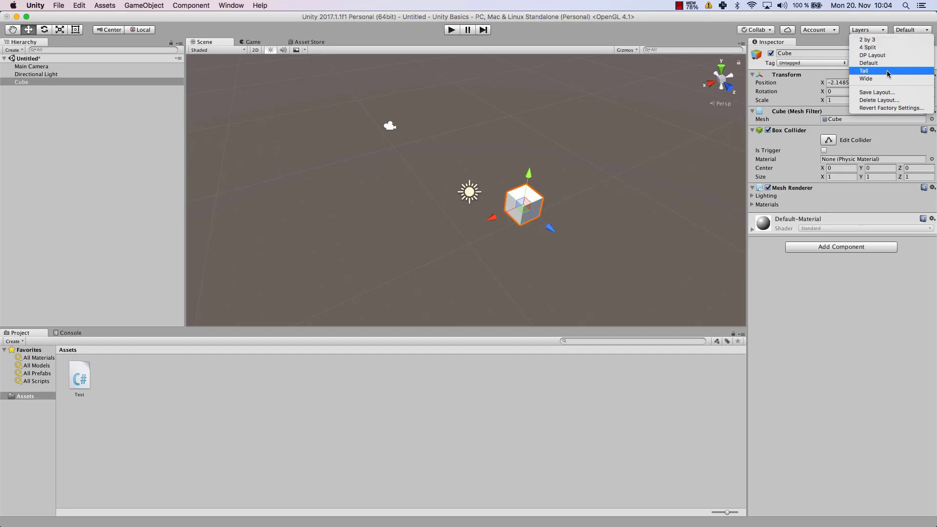
pyautogui.click(873, 39)
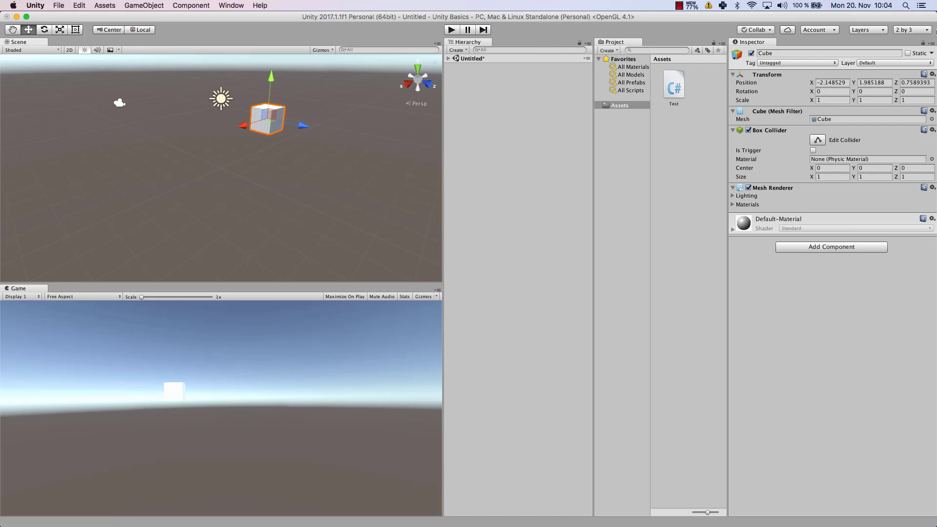
pyautogui.click(927, 30)
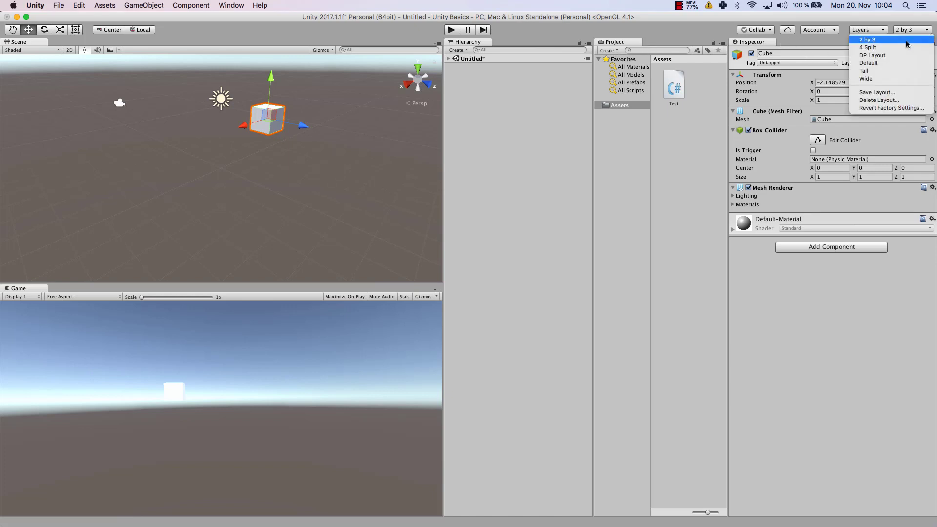
pyautogui.click(882, 63)
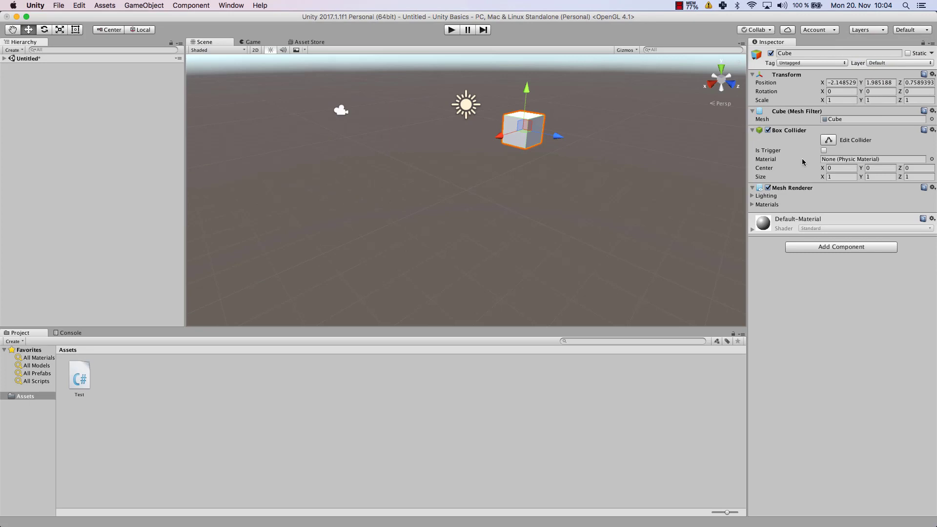
# Step: Switch to the 4 Split layout showing top, front, right and perspective views
pyautogui.click(920, 31)
pyautogui.press('Escape')
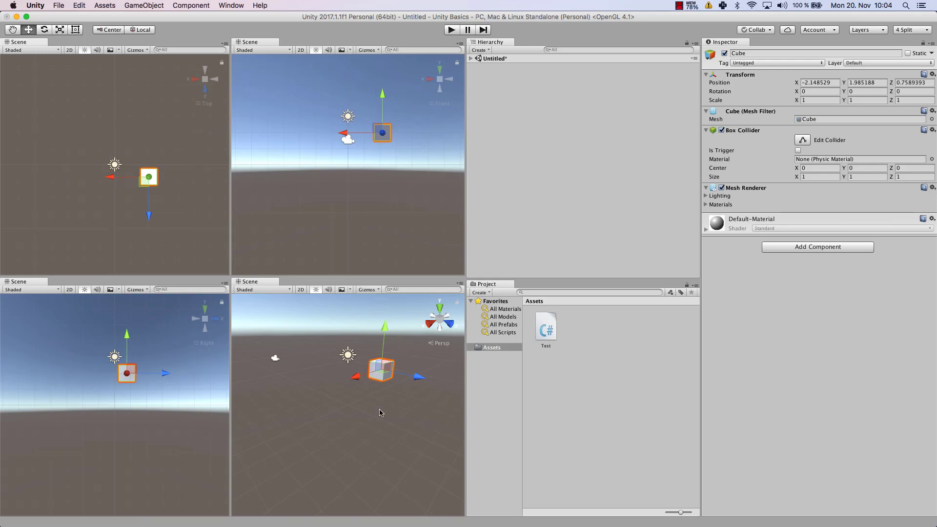
# Step: Try the Tall layout, then settle on the Wide layout
pyautogui.click(910, 30)
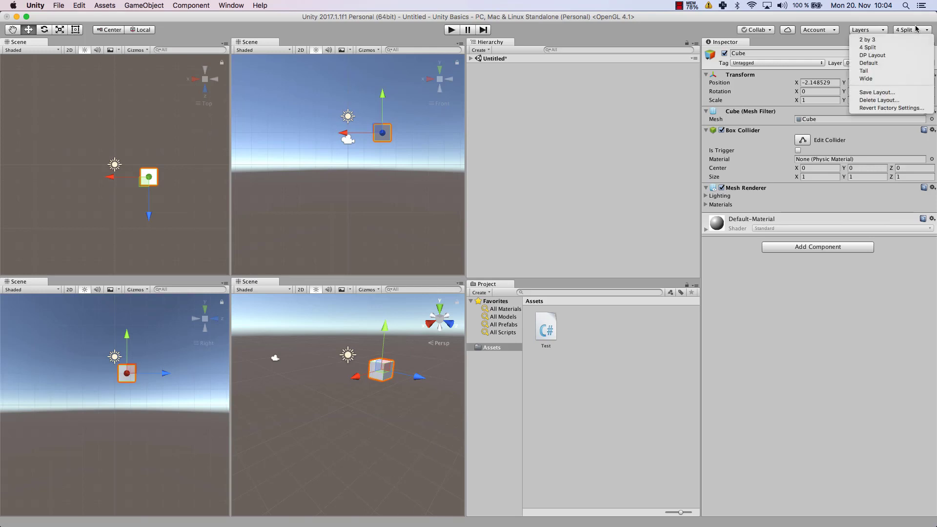
pyautogui.click(890, 74)
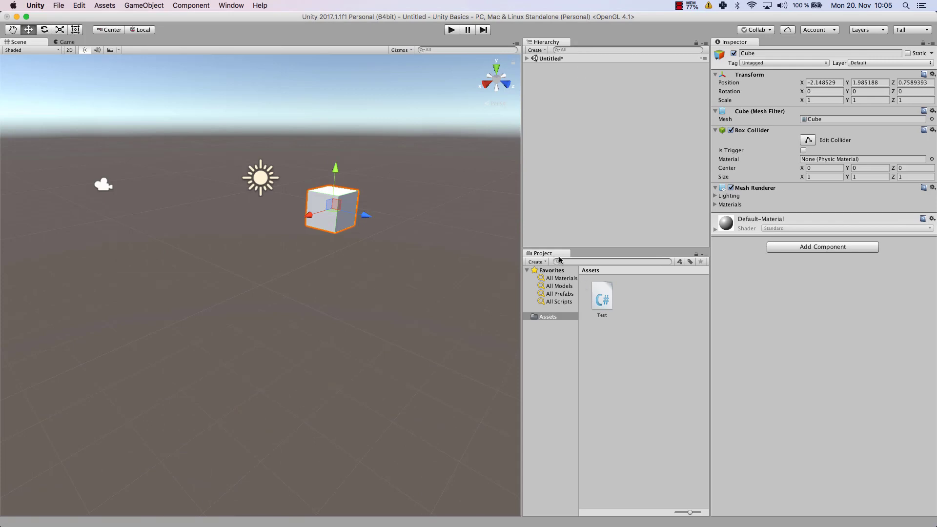
pyautogui.click(920, 30)
pyautogui.click(884, 81)
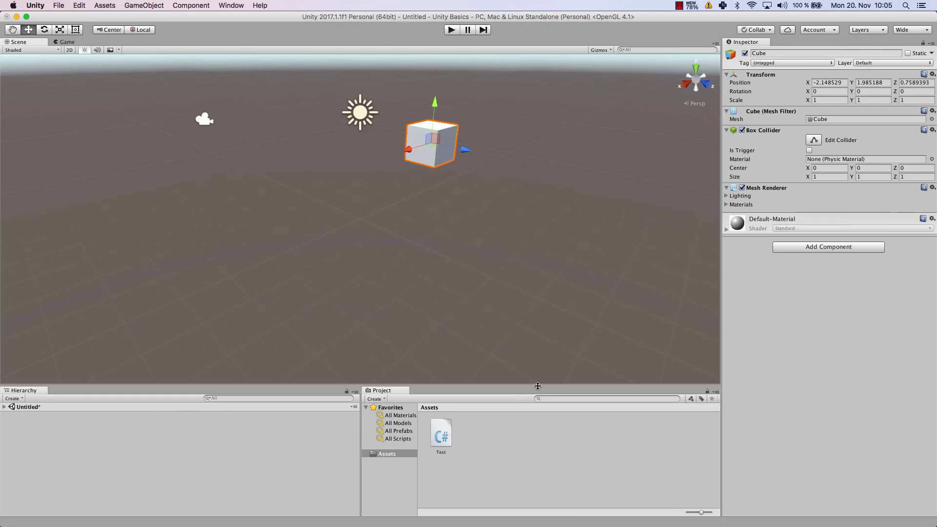
# Step: Switch to the custom DP Layout with Scene and Game views side by side
pyautogui.click(912, 30)
pyautogui.click(871, 56)
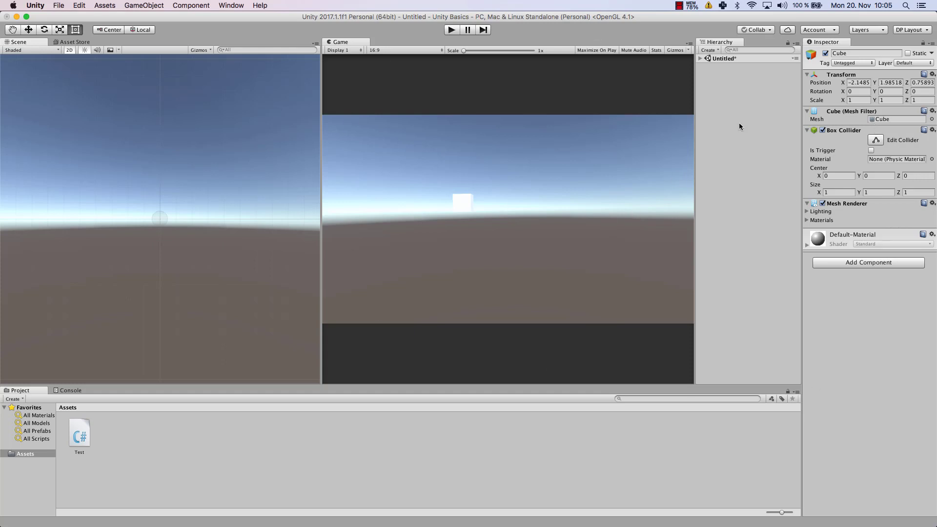
pyautogui.click(910, 30)
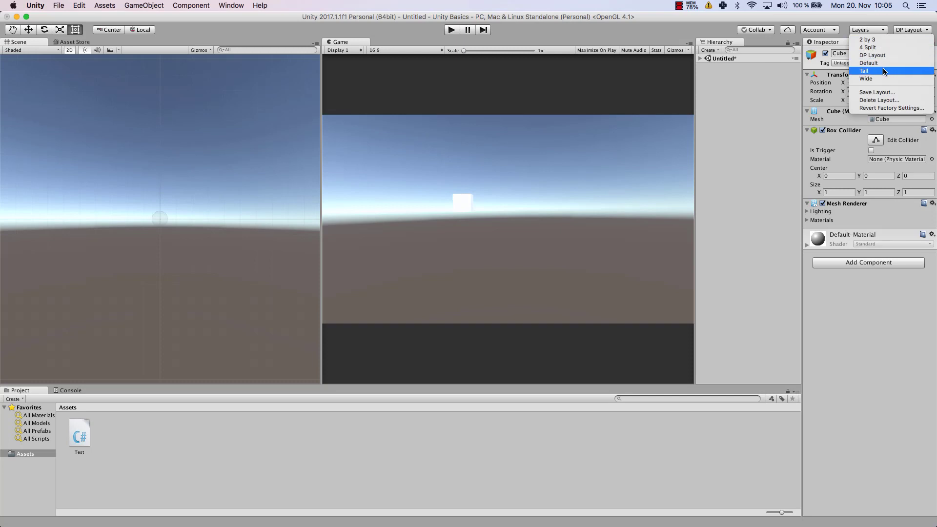
# Step: Return to Default and dock the Hierarchy beside the Project panel, widening it
pyautogui.click(867, 66)
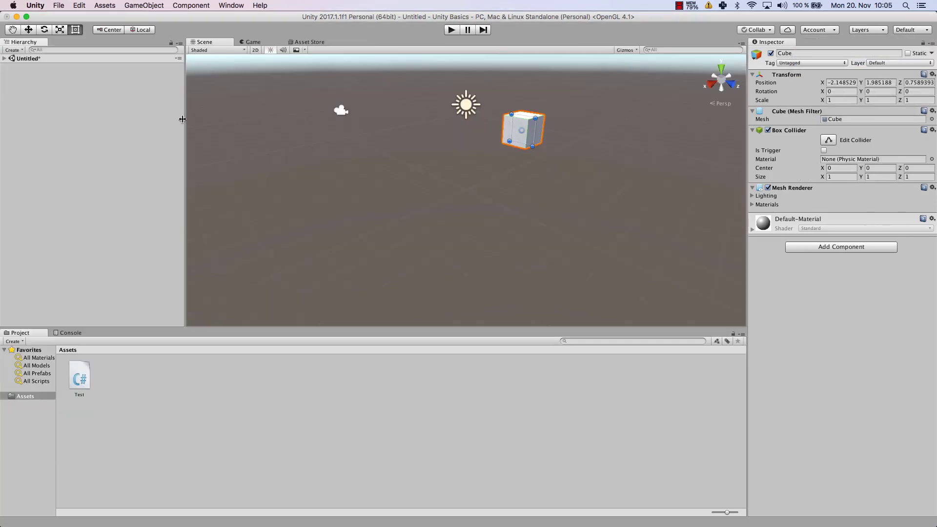
pyautogui.moveTo(185, 118); pyautogui.dragTo(130, 143)
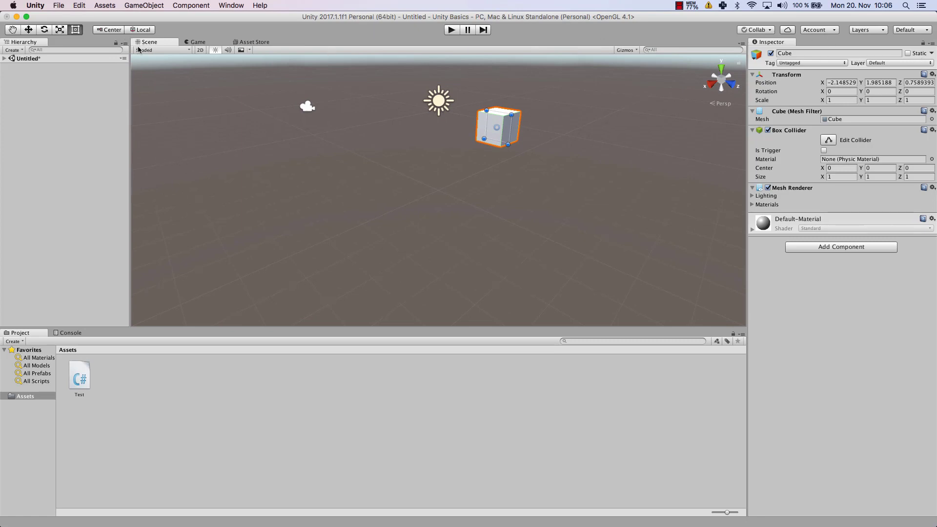
pyautogui.moveTo(34, 44); pyautogui.dragTo(313, 342)
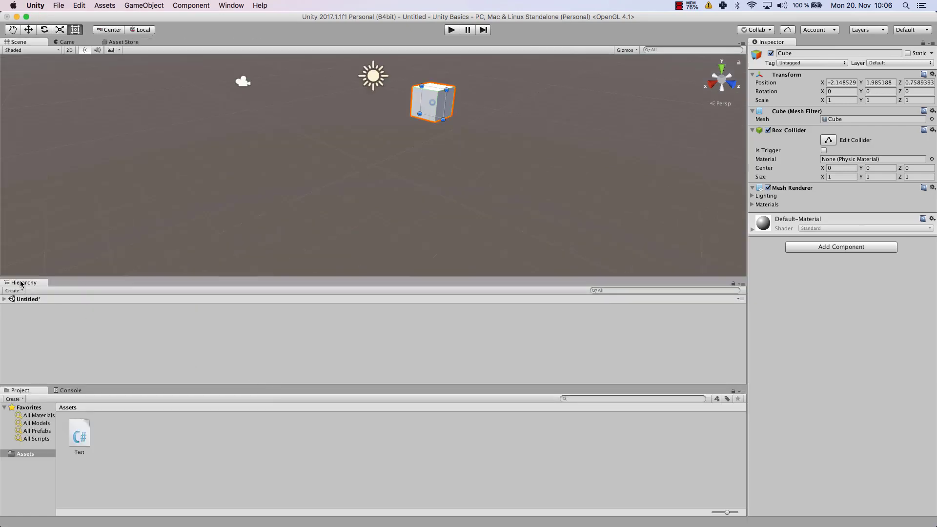
pyautogui.moveTo(22, 285); pyautogui.dragTo(672, 485)
pyautogui.moveTo(497, 407); pyautogui.dragTo(346, 410)
# Step: Dock the Game view beneath the Scene view and adjust their heights
pyautogui.moveTo(467, 332); pyautogui.dragTo(467, 421)
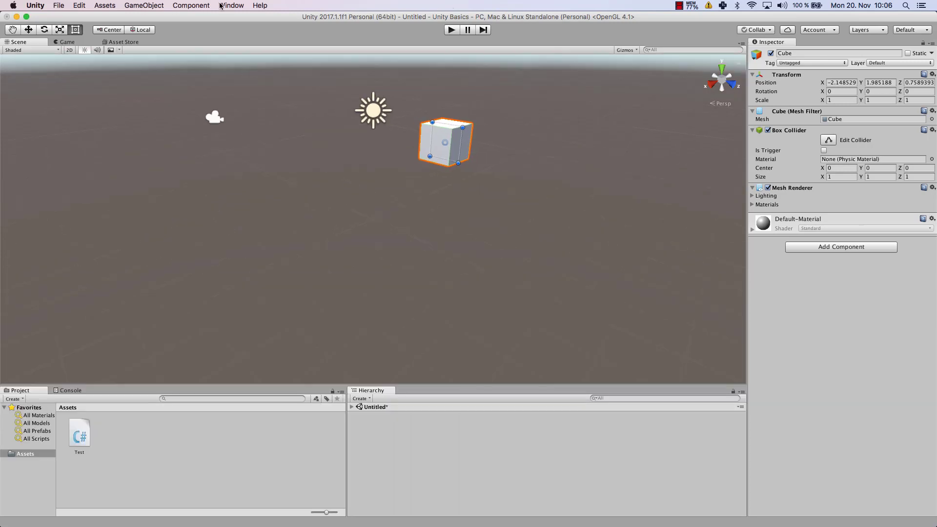
pyautogui.moveTo(64, 42); pyautogui.dragTo(303, 317)
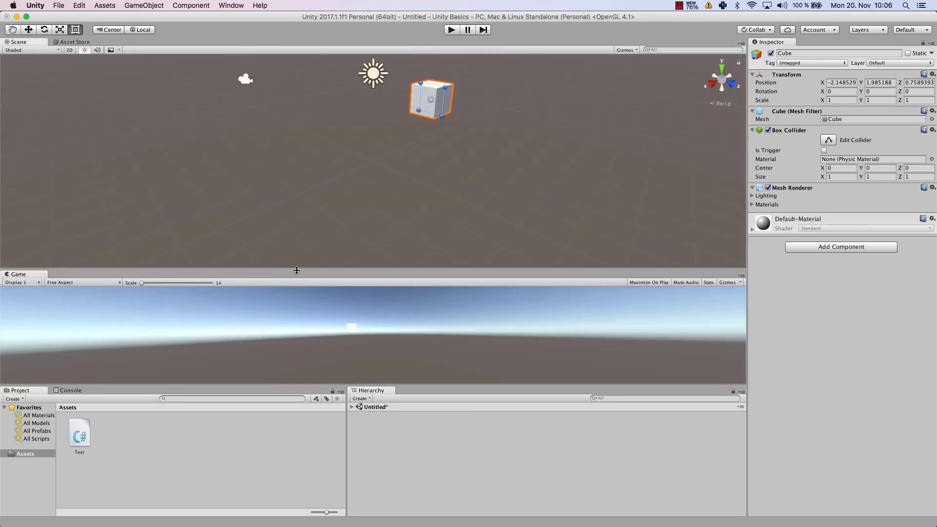
pyautogui.moveTo(298, 270); pyautogui.dragTo(300, 211)
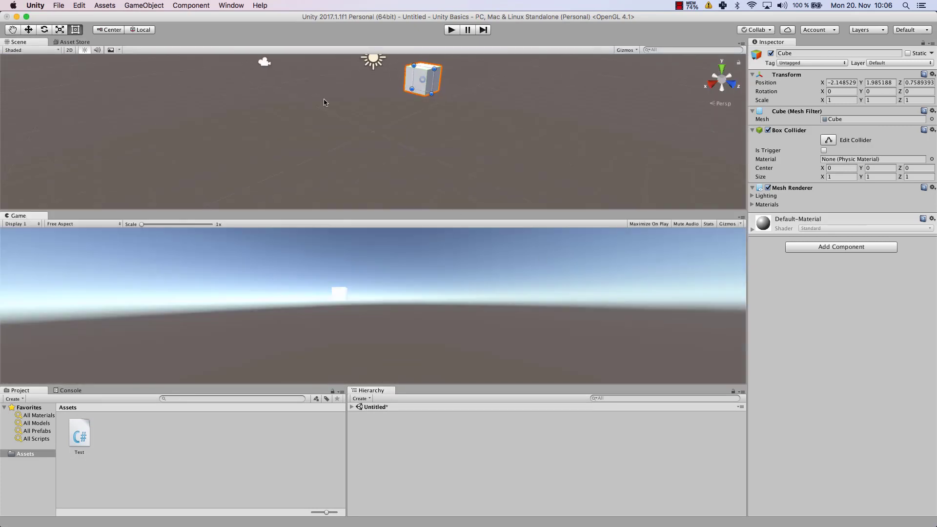
# Step: Save the current window arrangement as a layout named 'Test'
pyautogui.click(920, 30)
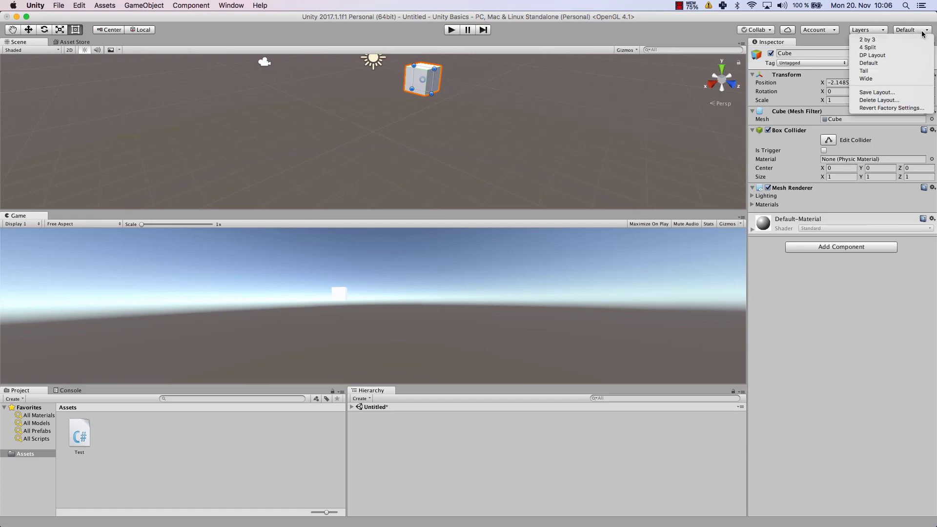
pyautogui.click(877, 93)
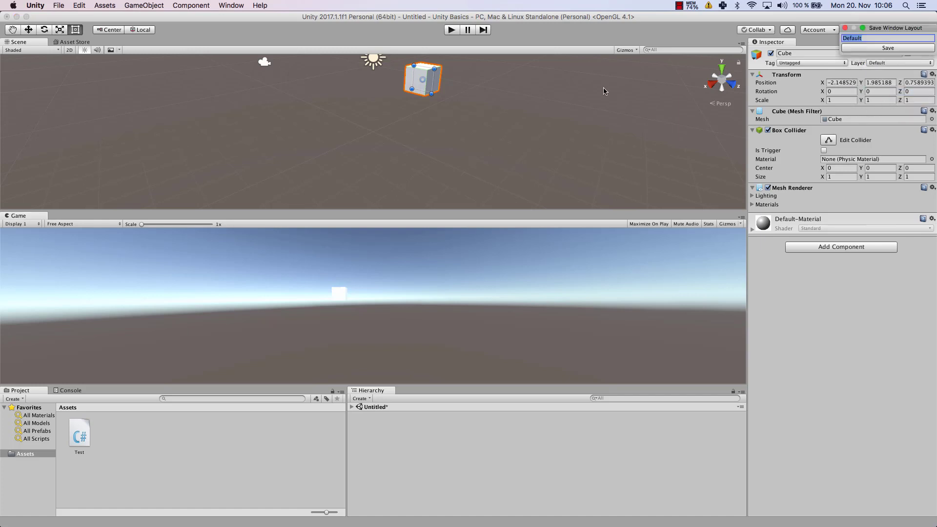
pyautogui.write('Test')
pyautogui.click(901, 48)
# Step: Switch to the Tall layout, then back to the saved Test layout
pyautogui.click(924, 30)
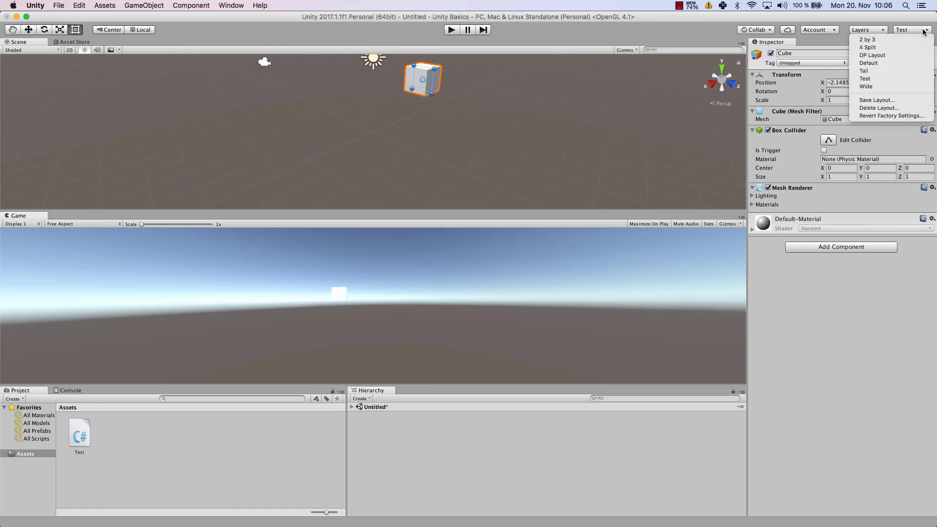
pyautogui.click(874, 71)
pyautogui.click(912, 30)
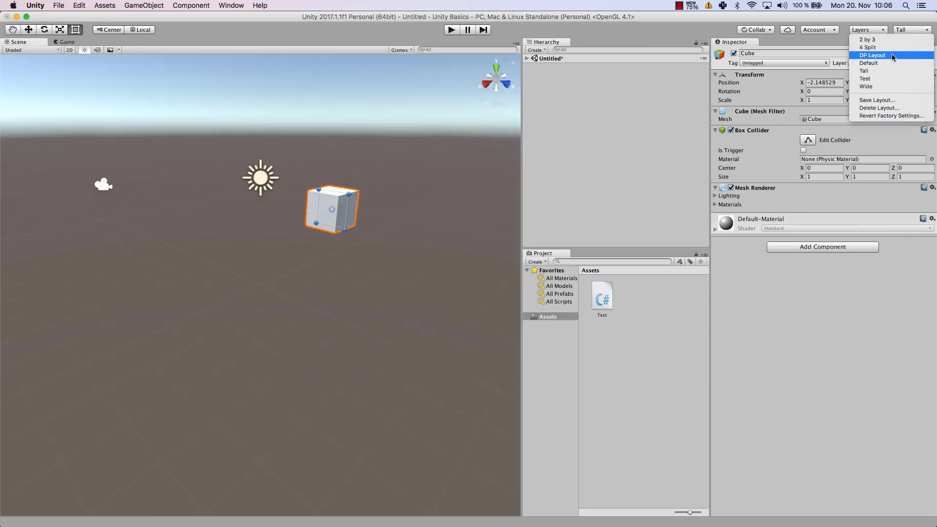
pyautogui.click(885, 79)
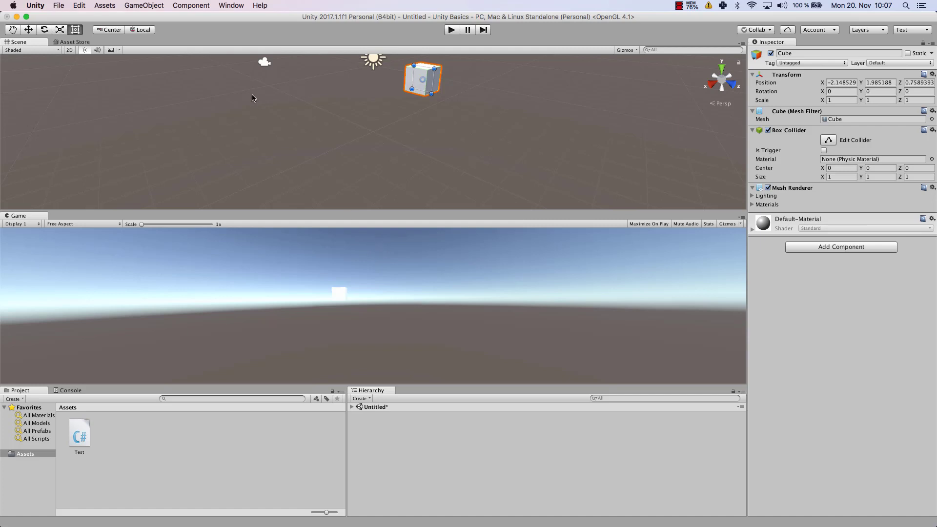
# Step: Open the Window menu listing Scene, Game, Inspector and Hierarchy panels
pyautogui.click(237, 5)
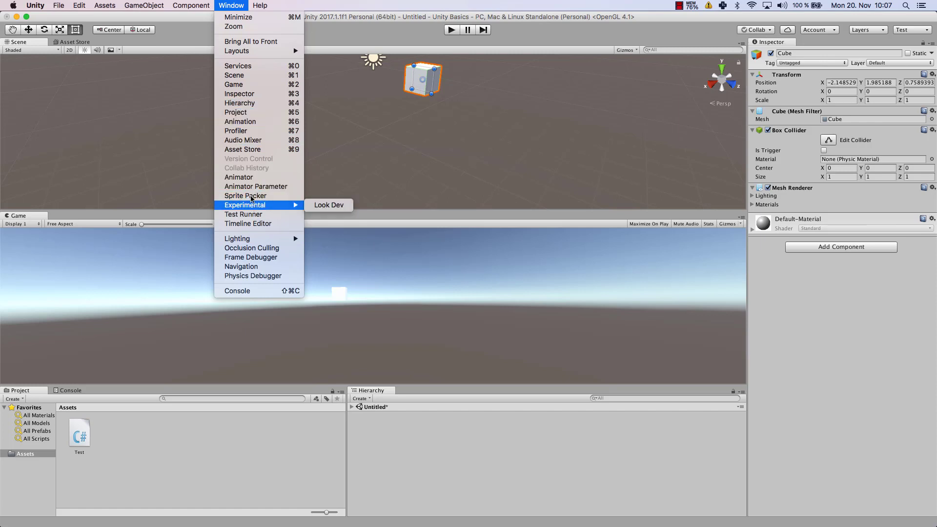
# Step: Open the Animator docked and widened beside Game, and dock the Asset Store beside Scene
pyautogui.click(256, 182)
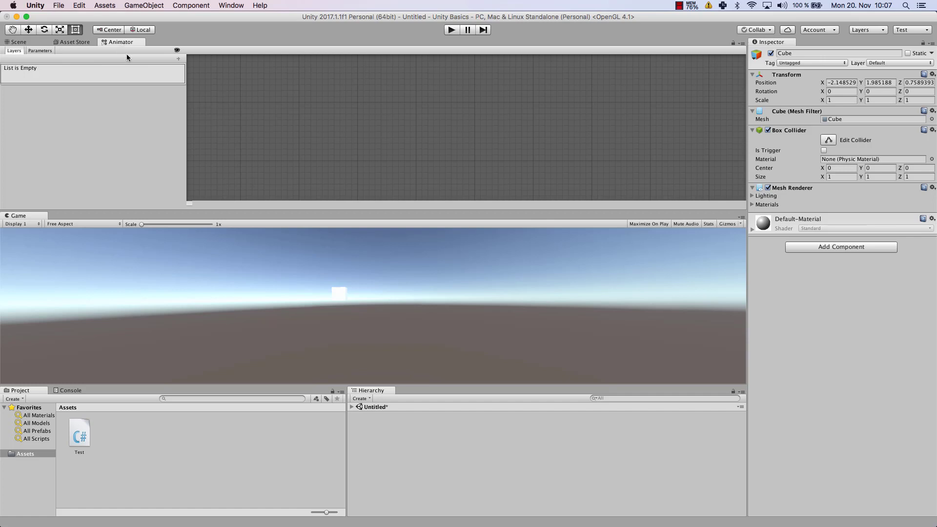
pyautogui.moveTo(120, 42); pyautogui.dragTo(677, 293)
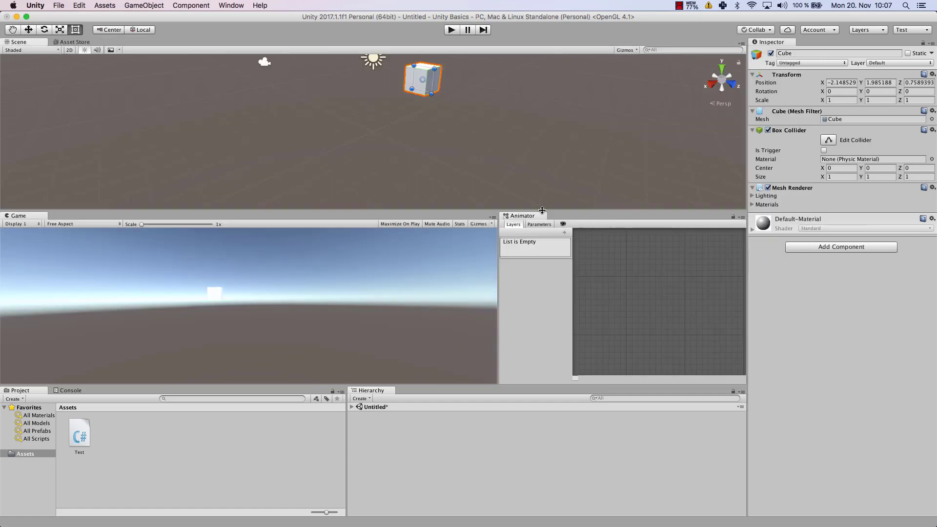
pyautogui.moveTo(498, 226); pyautogui.dragTo(399, 240)
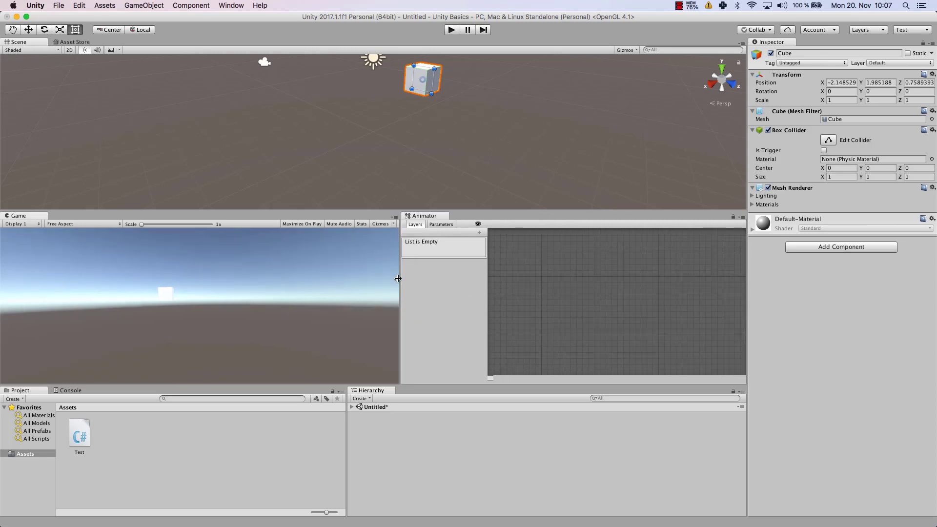
pyautogui.moveTo(398, 279); pyautogui.dragTo(347, 277)
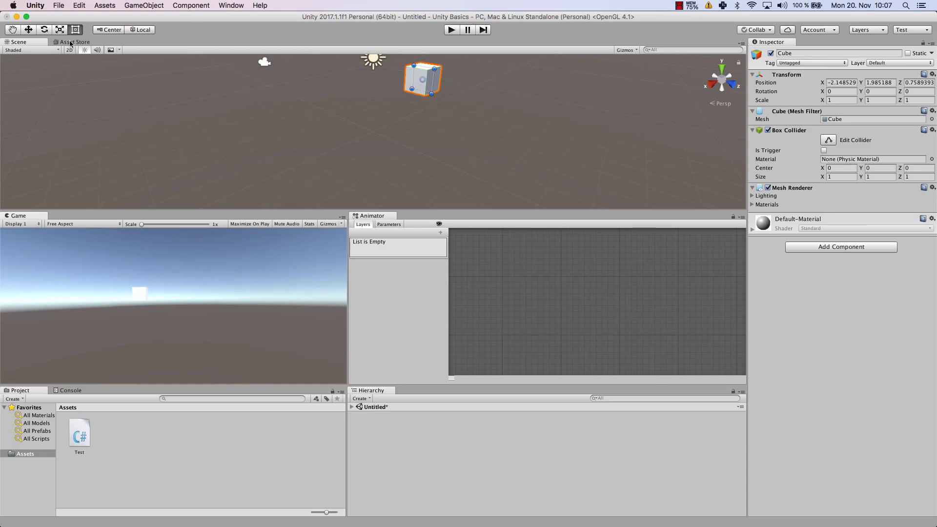
pyautogui.moveTo(69, 43); pyautogui.dragTo(347, 119)
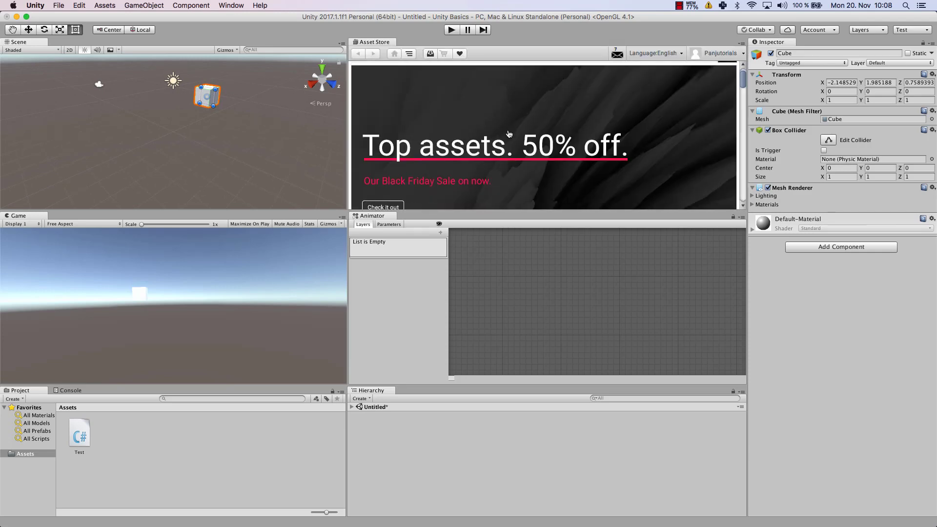
# Step: Load the Asset Store front page and show the list of saved layouts
pyautogui.click(509, 134)
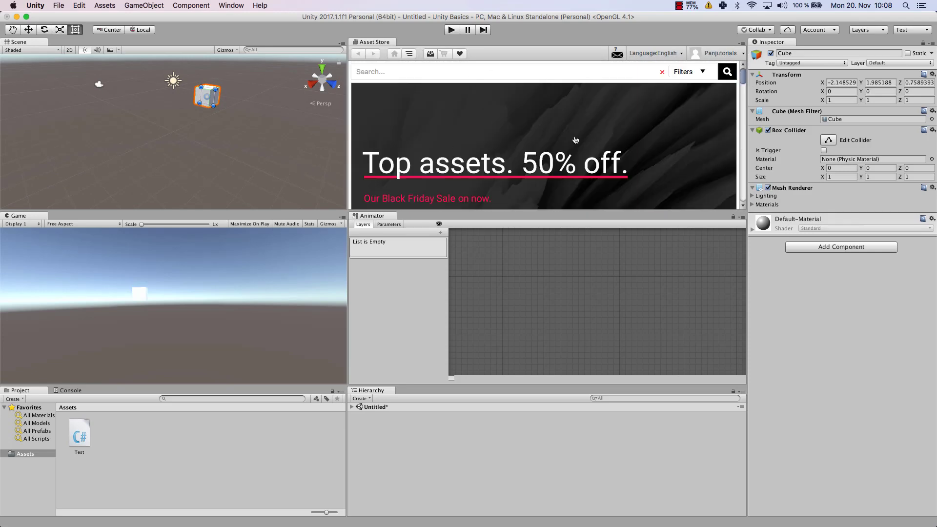
pyautogui.click(927, 31)
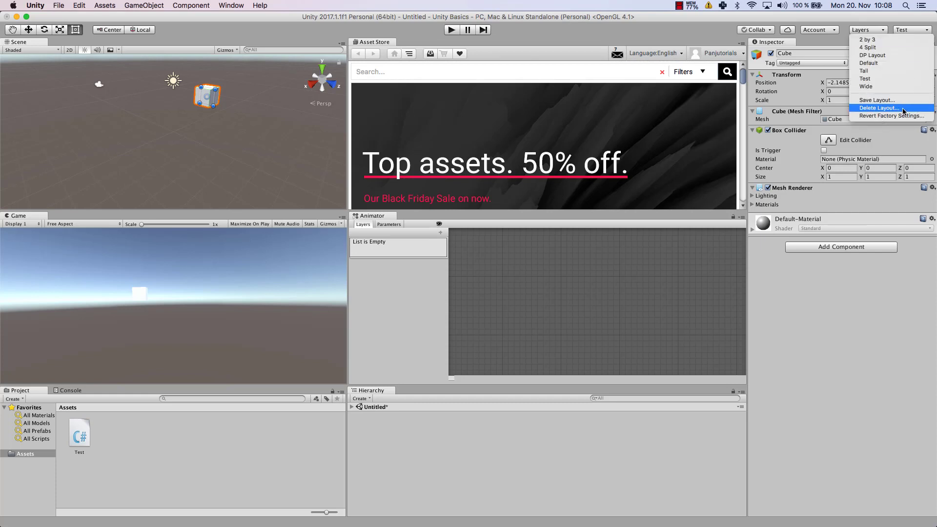
# Step: Reapply the Test layout, then delete Test from the saved layouts list
pyautogui.click(880, 79)
pyautogui.click(917, 30)
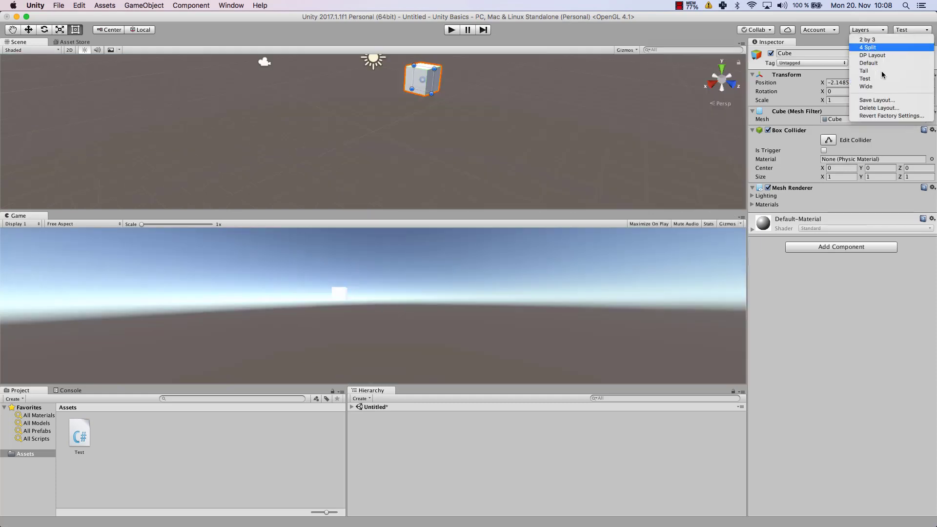
pyautogui.click(886, 108)
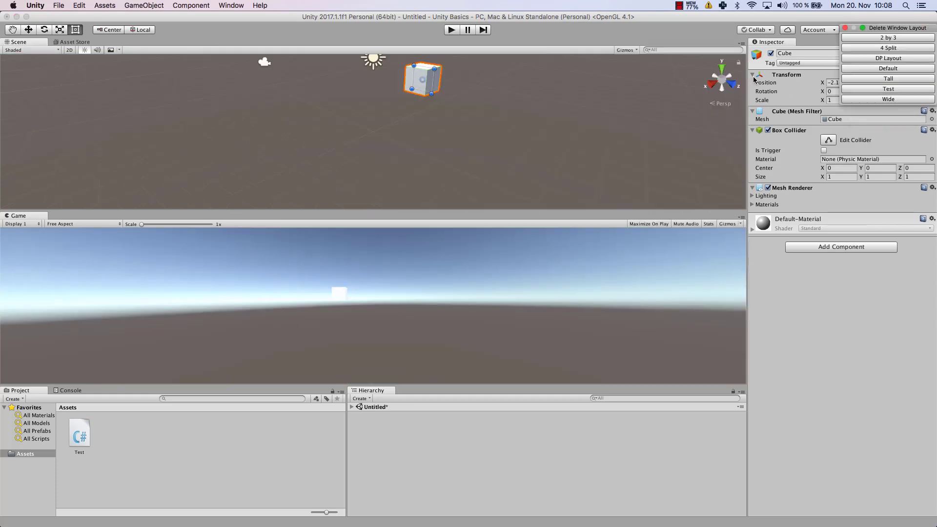
pyautogui.click(893, 92)
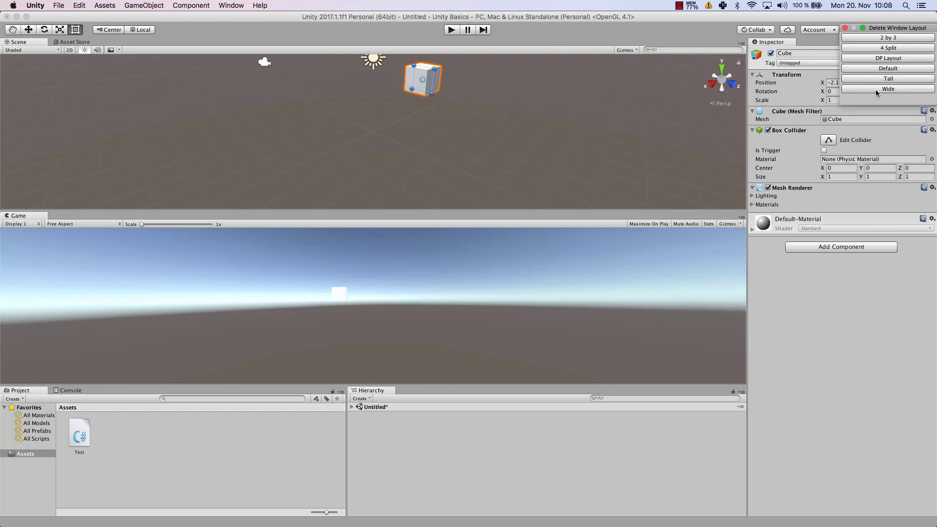
pyautogui.click(845, 28)
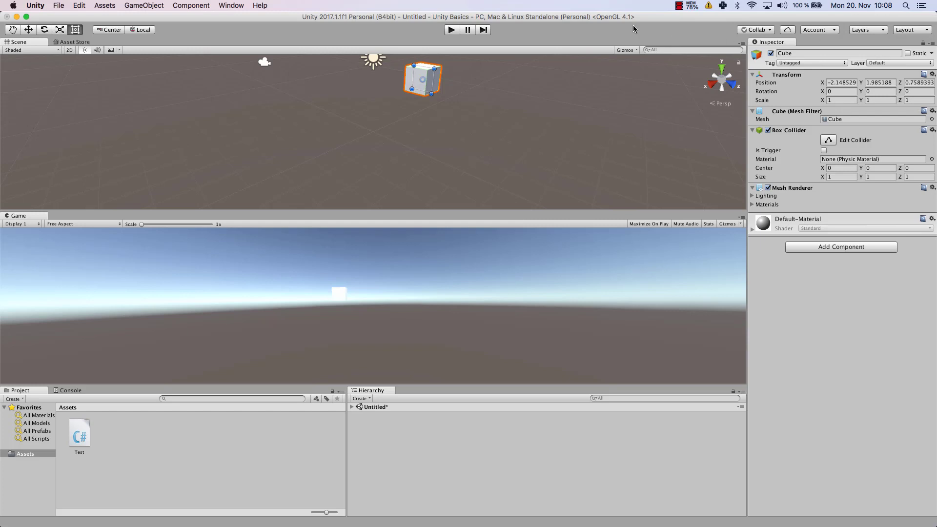
# Step: Switch to the Default layout: Hierarchy on the left, Scene view centred, Project below
pyautogui.click(895, 30)
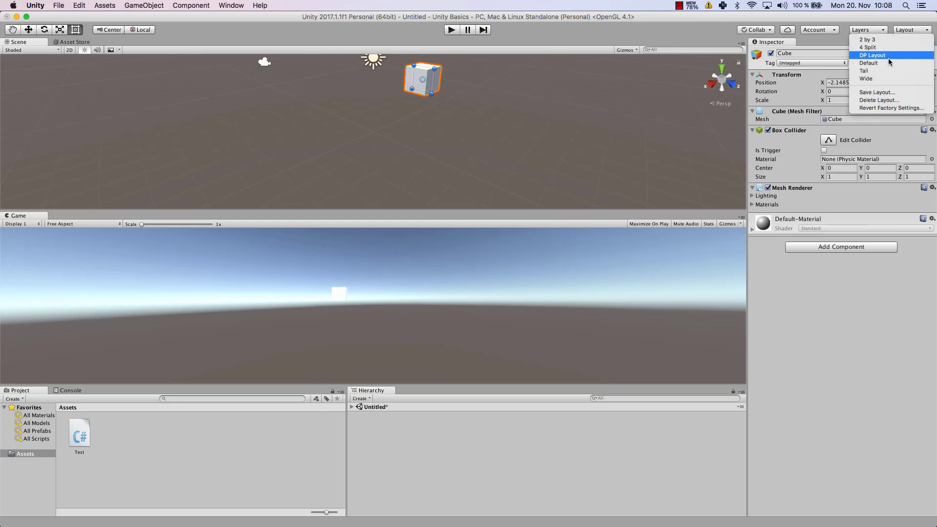
pyautogui.click(885, 56)
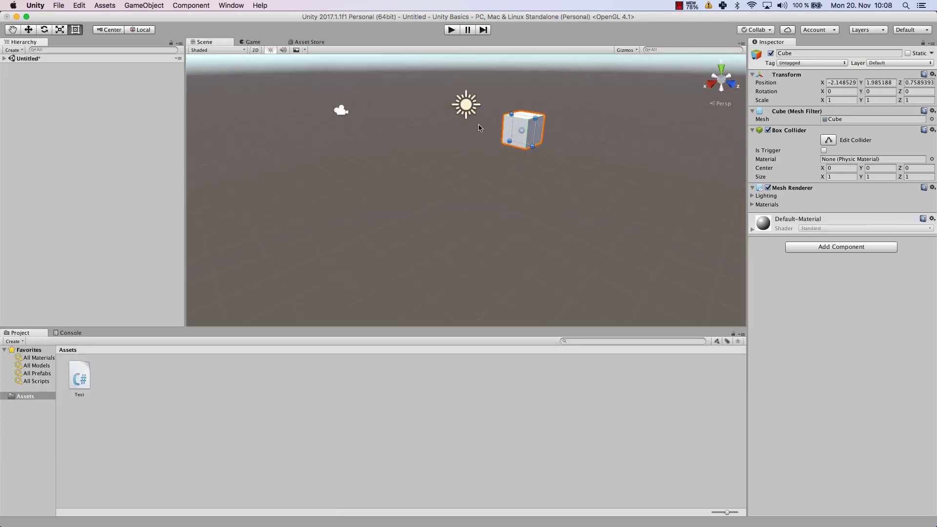